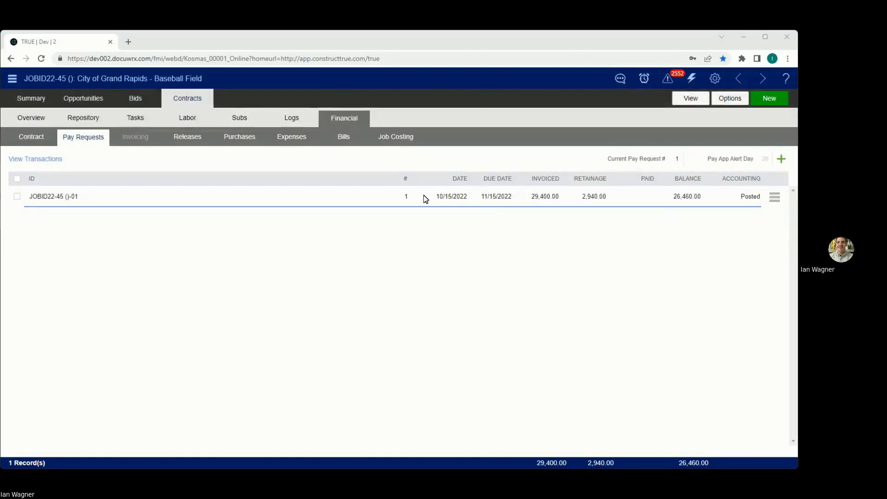
Step: Open the company's posted journal in the accounting module and filter it for entries with an amount of 29400
{"action": "left_click", "coordinate": [20, 79]}
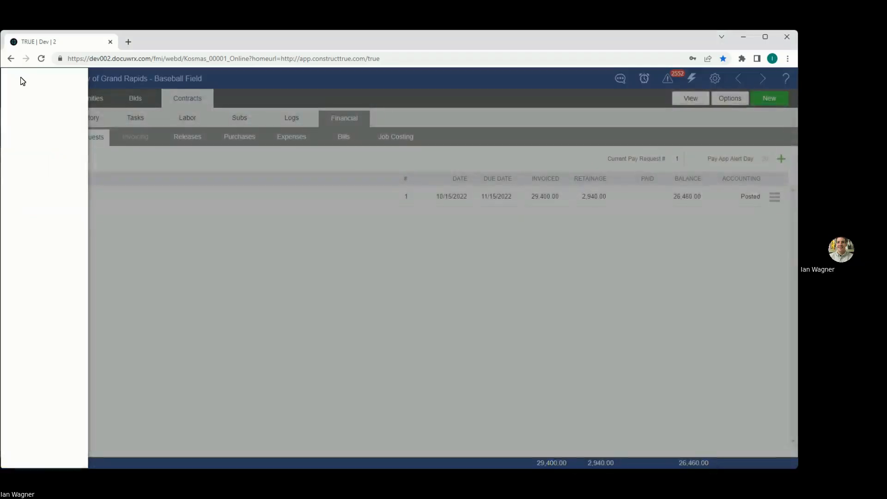
{"action": "left_click", "coordinate": [47, 273]}
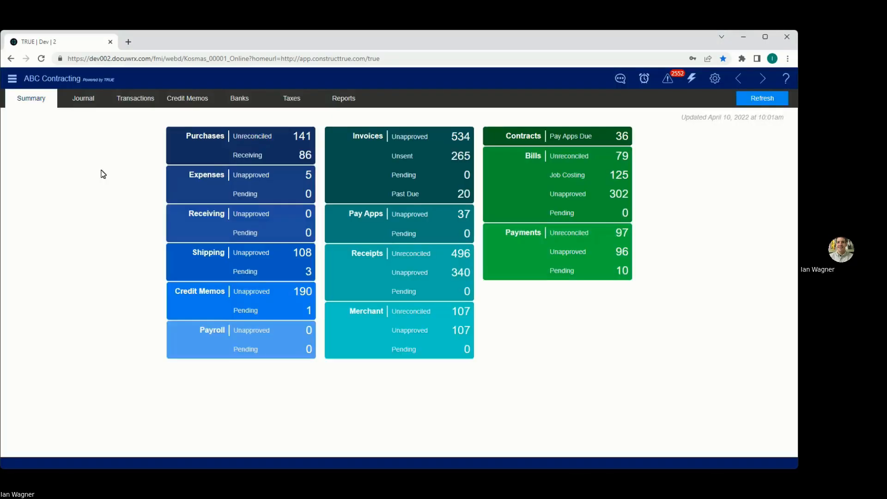
{"action": "left_click", "coordinate": [91, 101]}
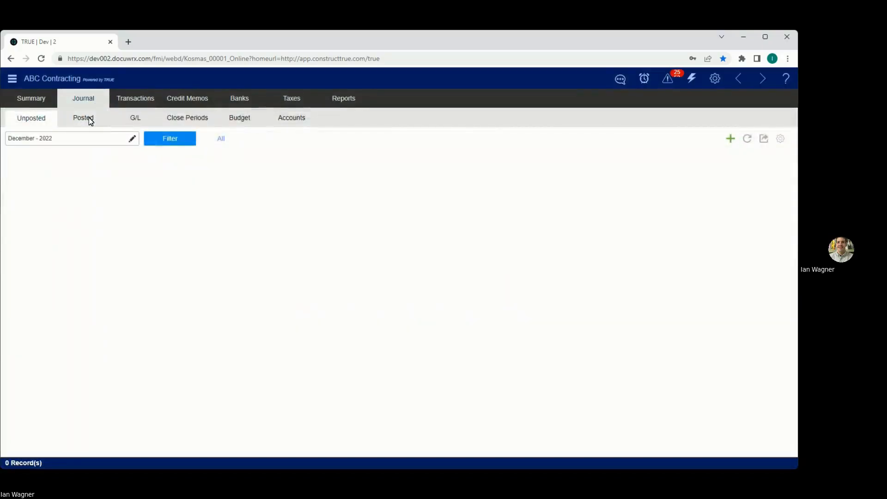
{"action": "left_click", "coordinate": [89, 118]}
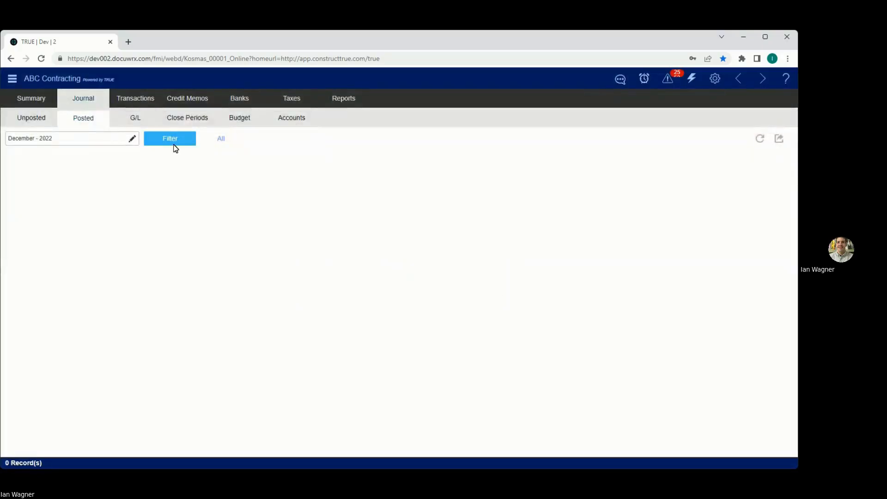
{"action": "left_click", "coordinate": [171, 142]}
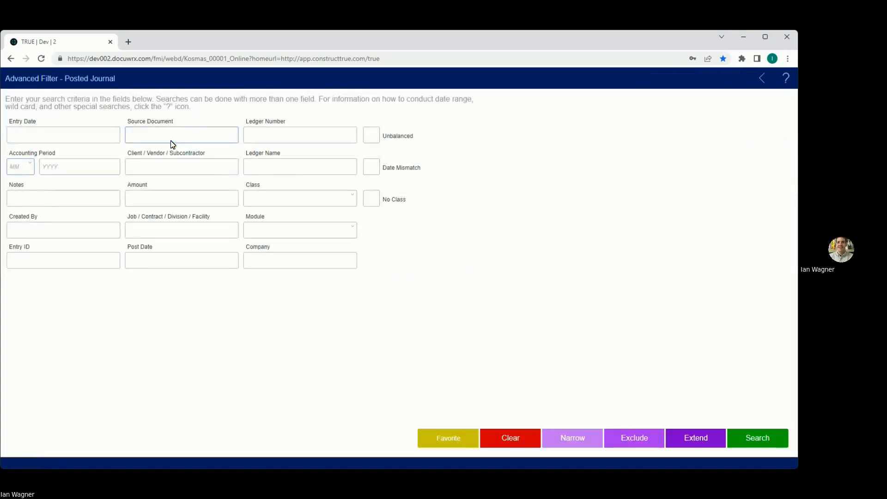
{"action": "left_click", "coordinate": [179, 197]}
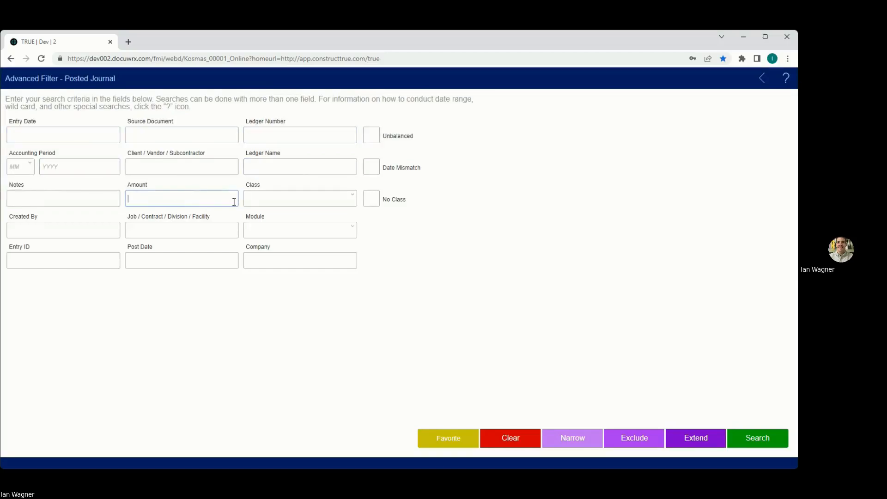
{"action": "type", "text": "29400"}
{"action": "left_click", "coordinate": [746, 434]}
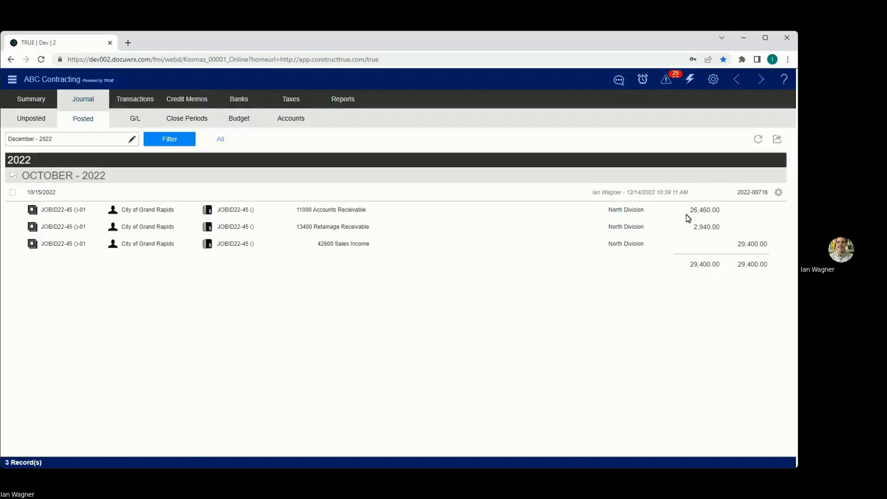
Step: Create a reversing entry for the posted 10/15/2022 City of Grand Rapids journal entry
{"action": "left_click", "coordinate": [779, 192]}
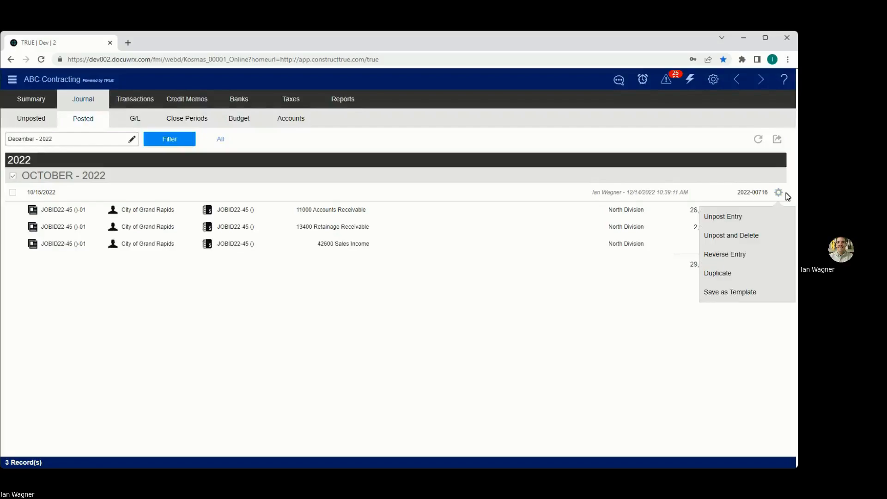
{"action": "left_click", "coordinate": [737, 254]}
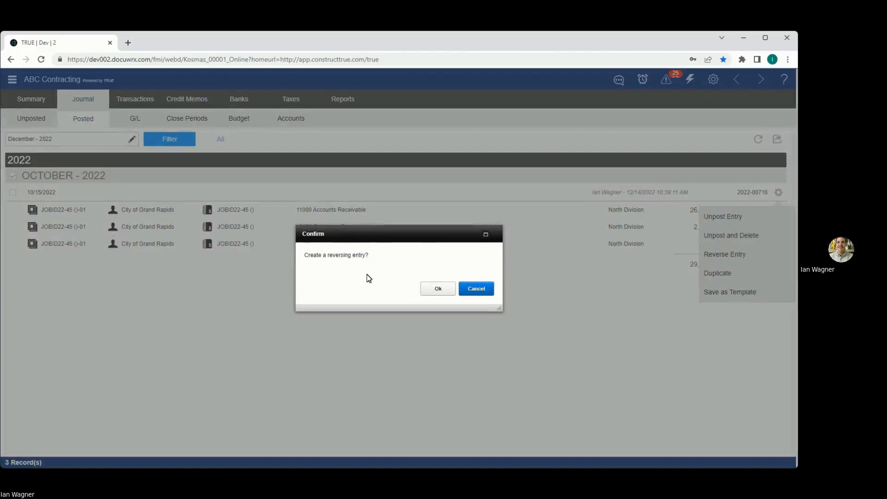
{"action": "left_click", "coordinate": [439, 289]}
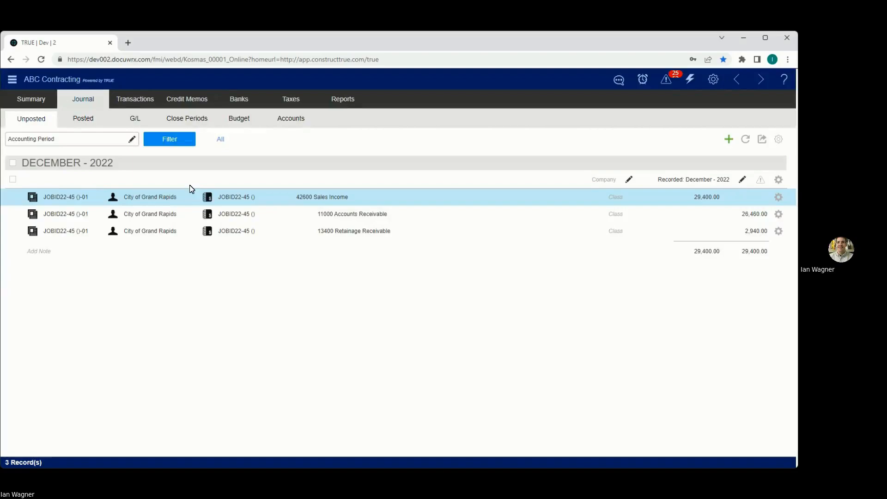
Step: Date the unposted reversing entry 11/15/22 and set its accounting period to November - 2022
{"action": "left_click", "coordinate": [46, 181]}
{"action": "left_click", "coordinate": [63, 184]}
{"action": "type", "text": "11/15/22"}
{"action": "left_click", "coordinate": [191, 181]}
{"action": "left_click", "coordinate": [39, 181]}
{"action": "left_click", "coordinate": [745, 180]}
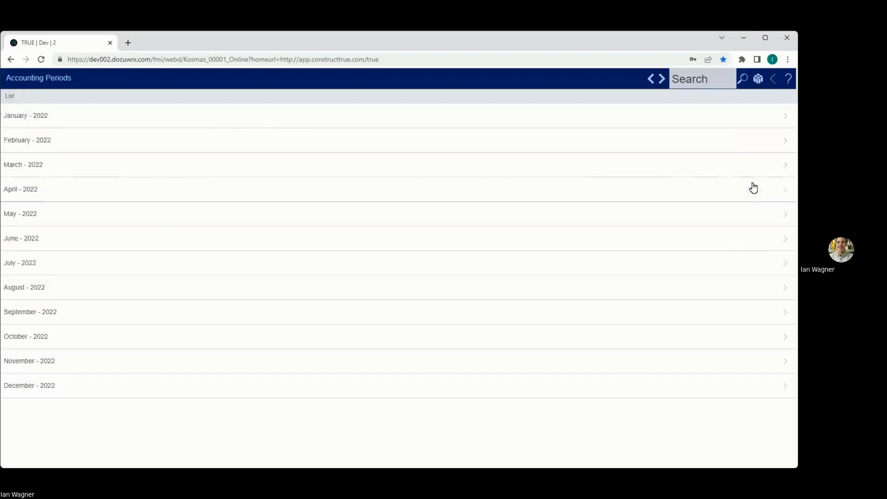
{"action": "left_click", "coordinate": [69, 365]}
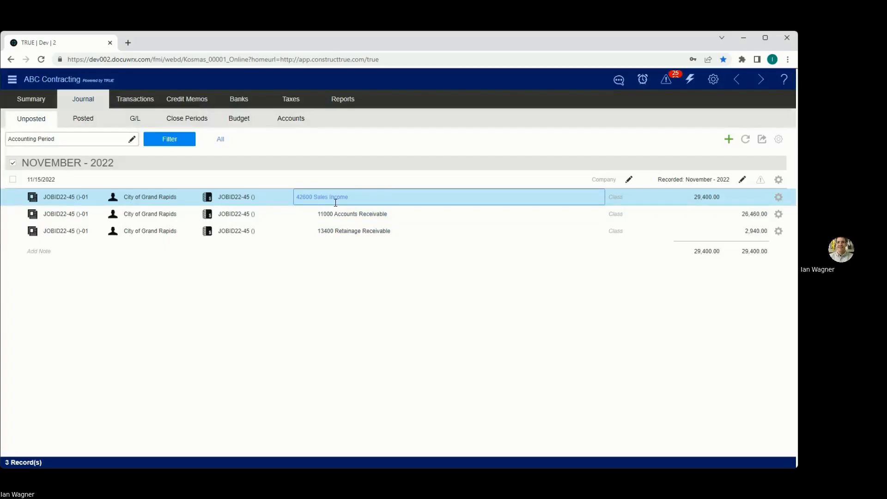
Step: Post the reversing journal entry dated 11/15/2022
{"action": "left_click", "coordinate": [18, 180]}
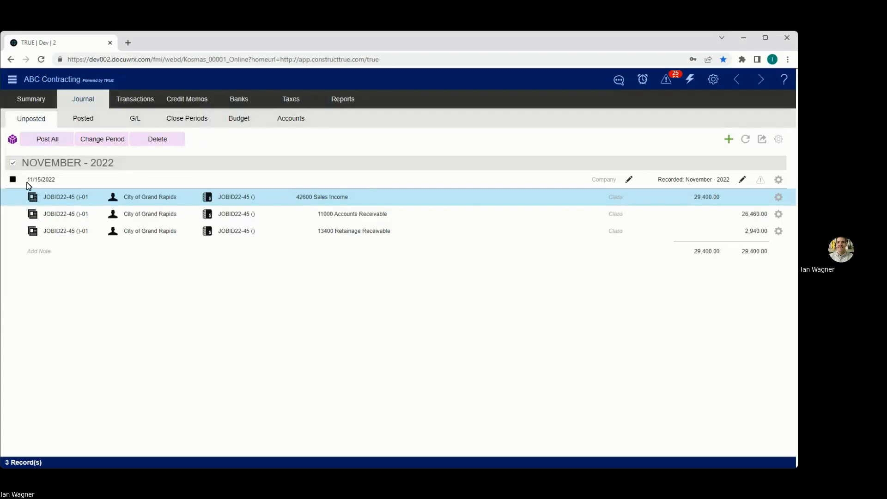
{"action": "left_click", "coordinate": [44, 139]}
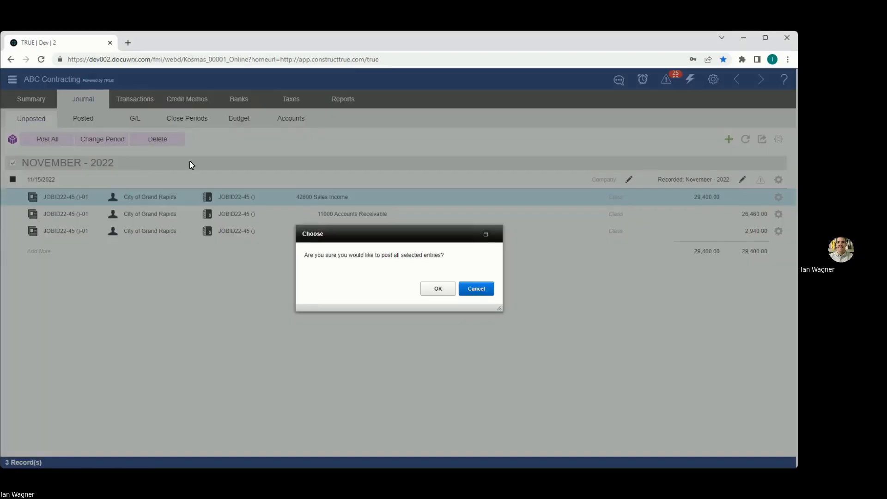
{"action": "left_click", "coordinate": [444, 290]}
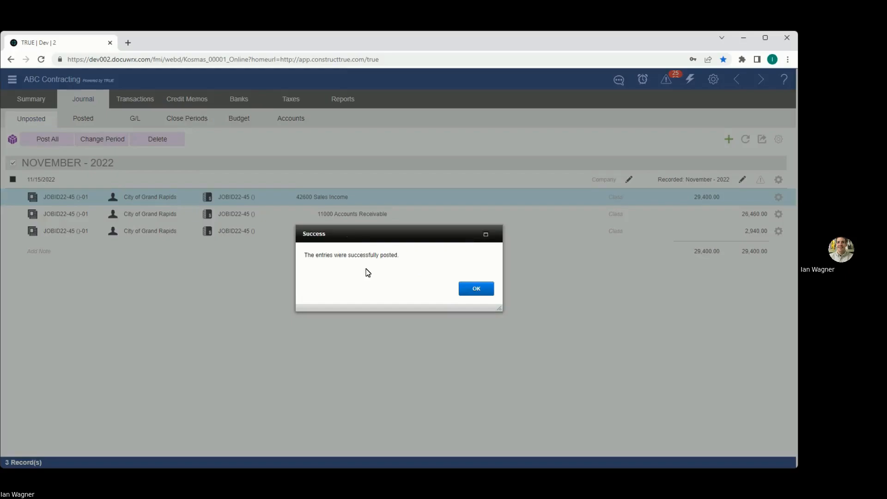
{"action": "left_click", "coordinate": [476, 289]}
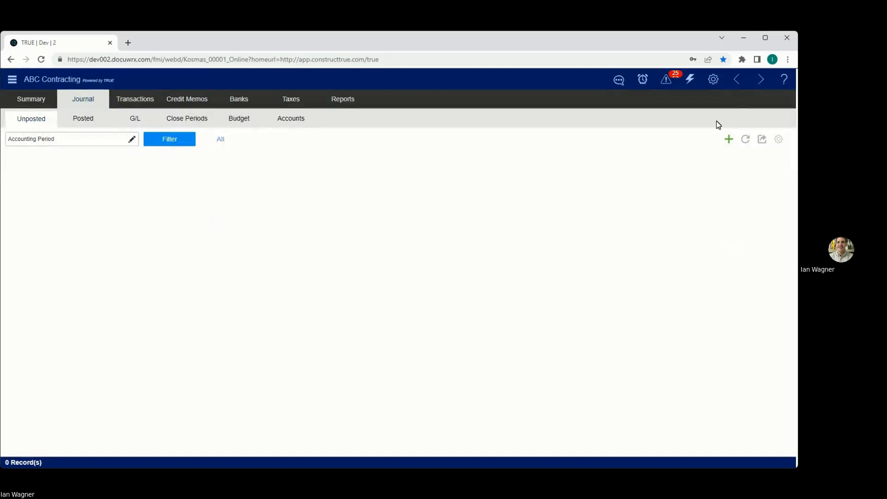
Step: Return to the filtered posted journal and duplicate the original 10/15/2022 City of Grand Rapids entry
{"action": "left_click", "coordinate": [743, 80]}
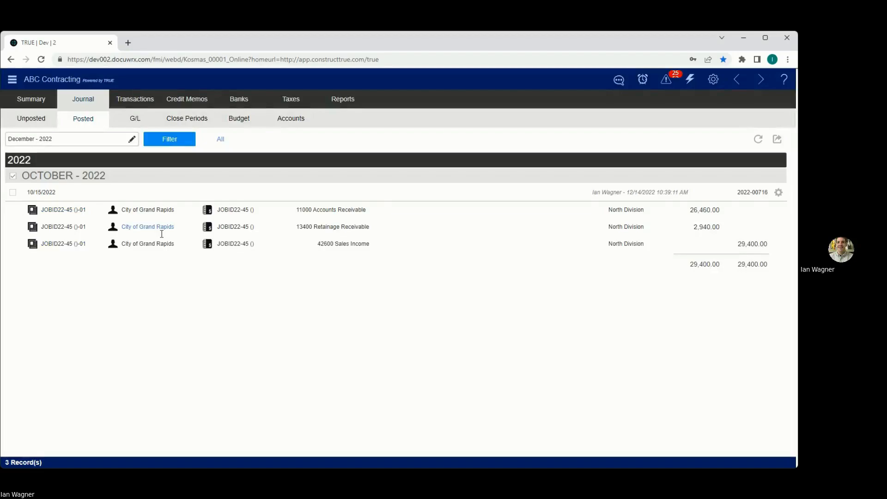
{"action": "left_click", "coordinate": [779, 193]}
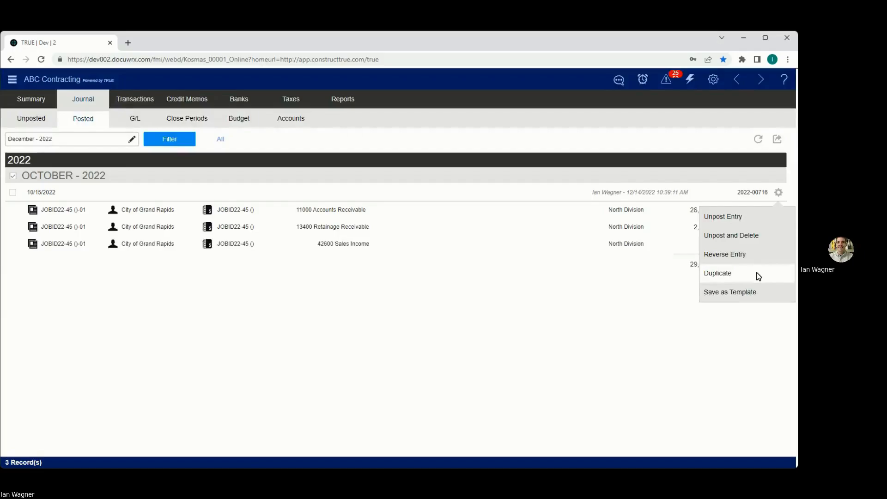
{"action": "left_click", "coordinate": [733, 273]}
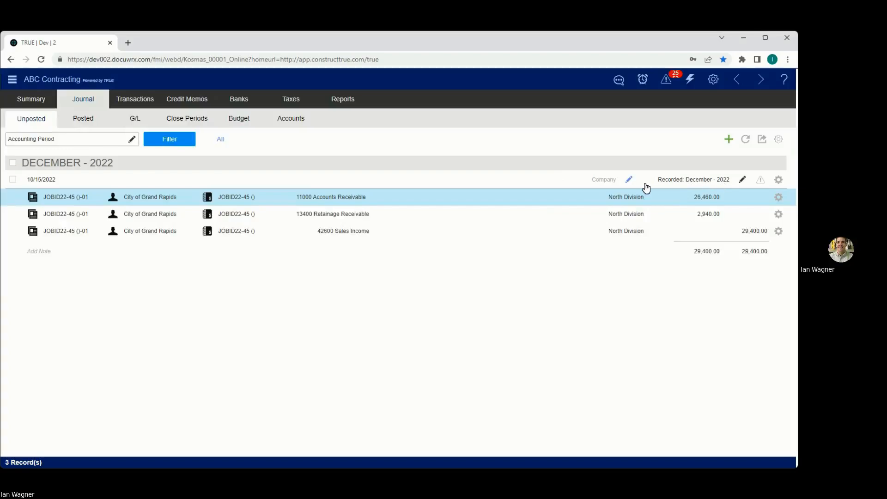
Step: Change the duplicated entry's date to 11/15/2022 and its accounting period to November - 2022
{"action": "left_click", "coordinate": [53, 179]}
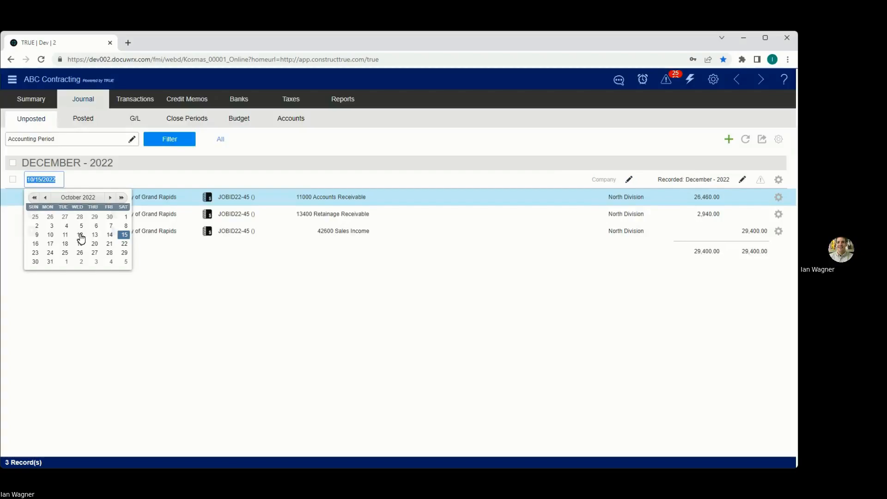
{"action": "left_click", "coordinate": [110, 198]}
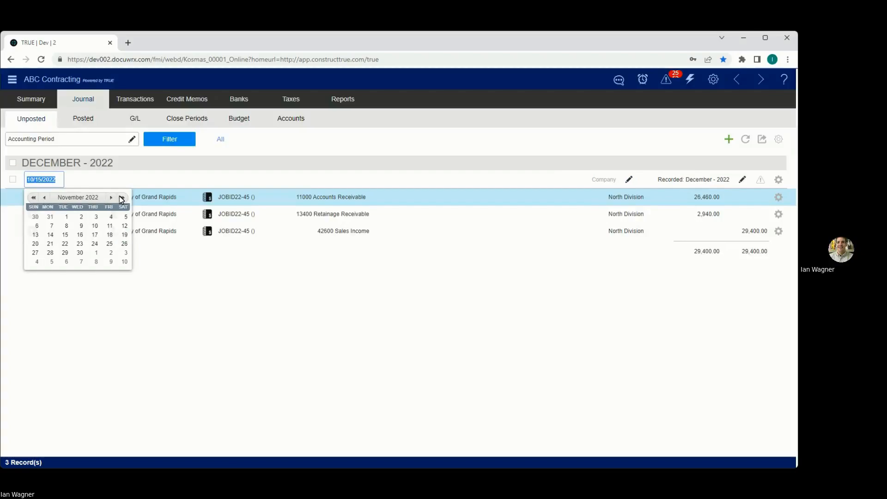
{"action": "left_click", "coordinate": [79, 236]}
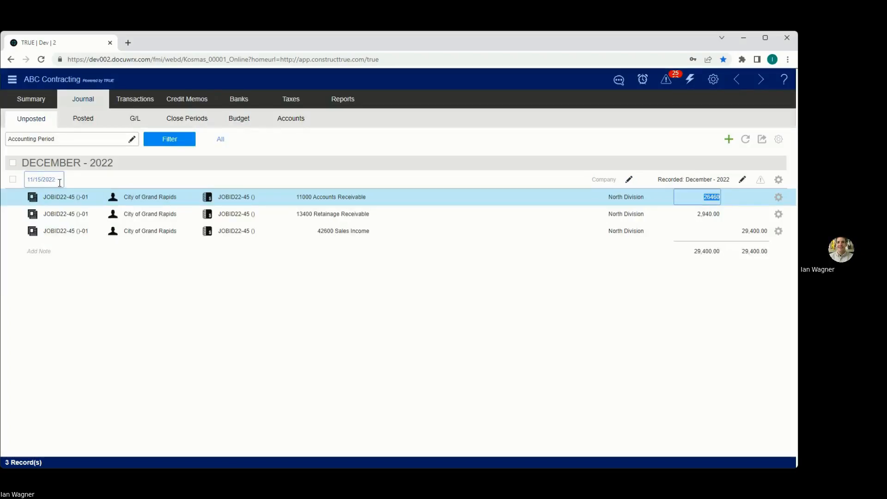
{"action": "left_click", "coordinate": [711, 180]}
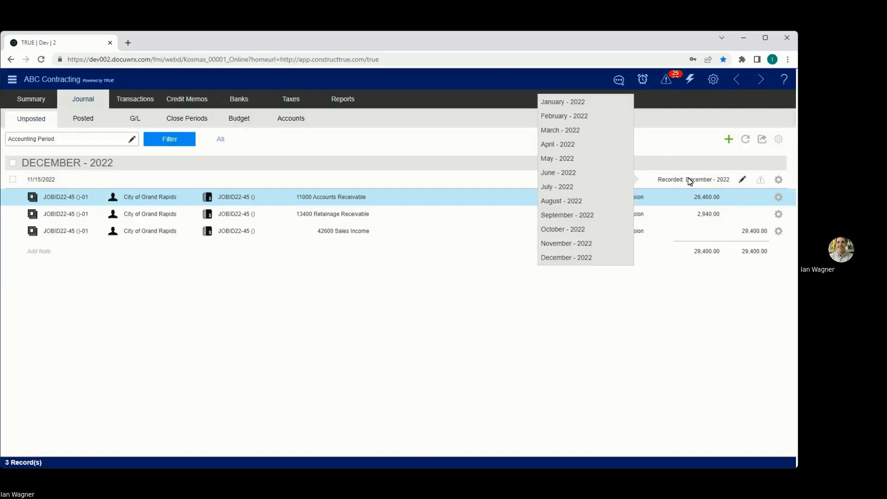
{"action": "left_click", "coordinate": [589, 245]}
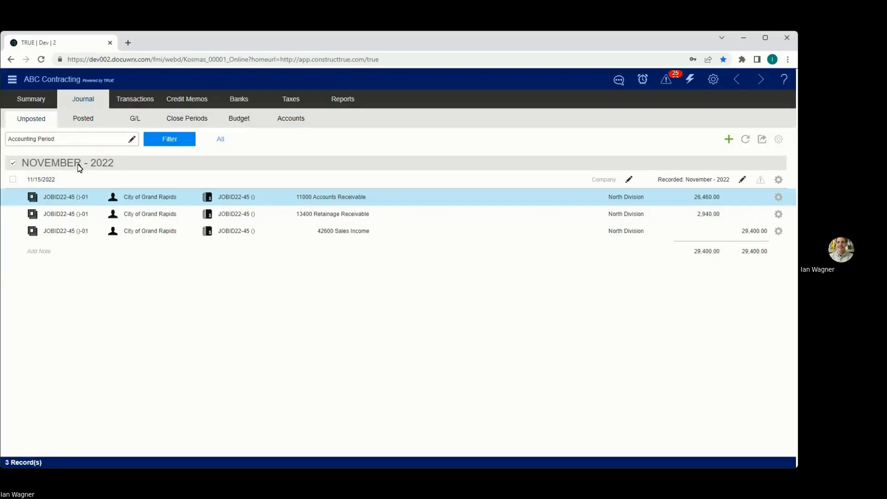
Step: Post the duplicated journal entry dated 11/15/2022
{"action": "left_click", "coordinate": [25, 180]}
{"action": "left_click", "coordinate": [49, 140]}
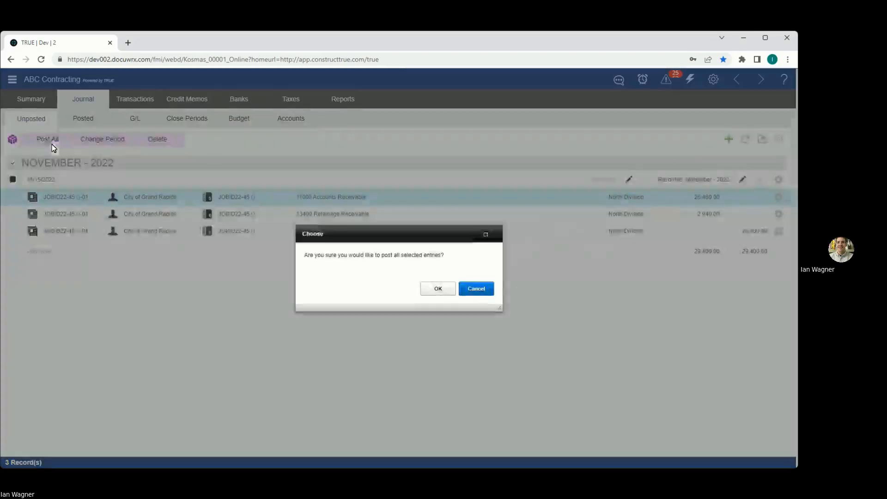
{"action": "left_click", "coordinate": [451, 295]}
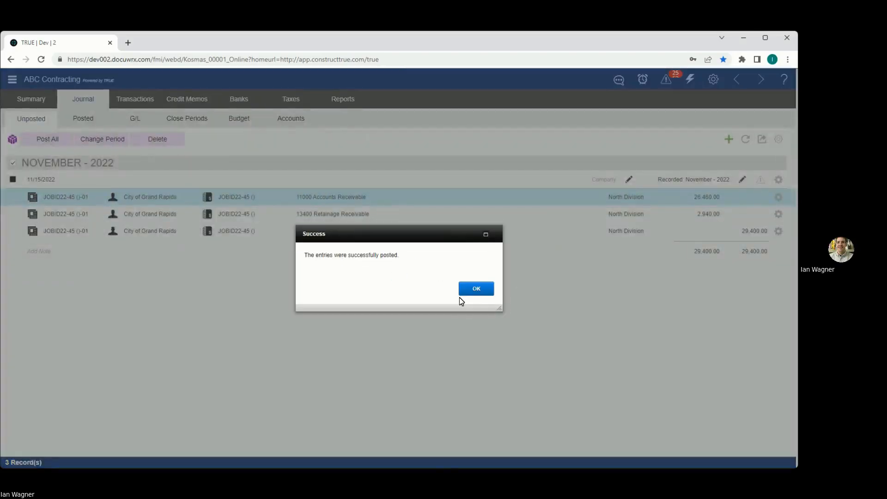
{"action": "left_click", "coordinate": [479, 290]}
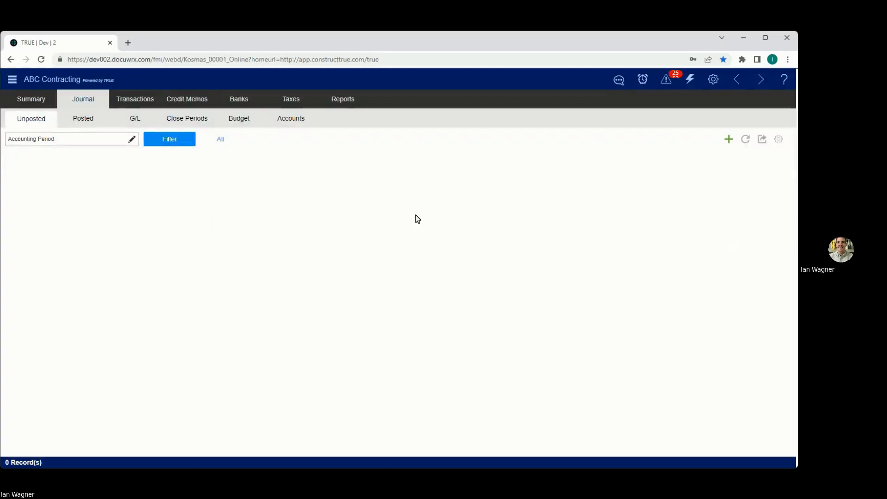
Step: Open the Baseball Field contract's pay requests from the original journal entry and check the wizard for a new pay request
{"action": "left_click", "coordinate": [745, 77]}
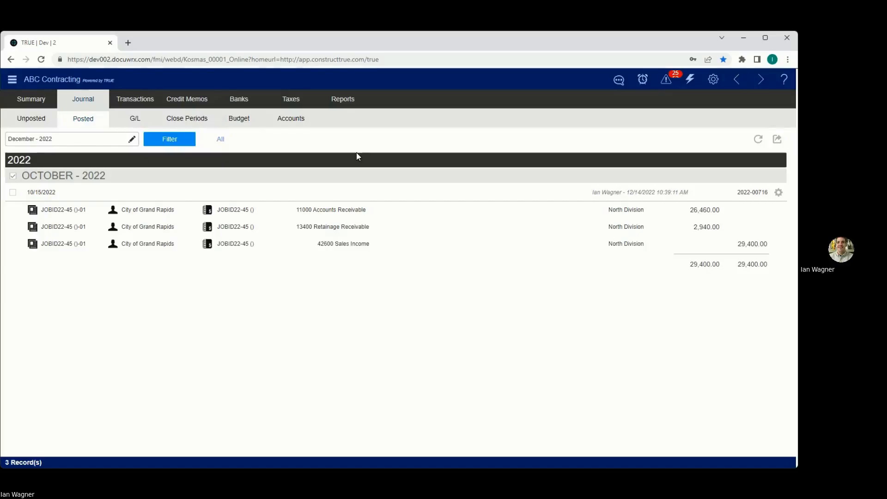
{"action": "left_click", "coordinate": [248, 210]}
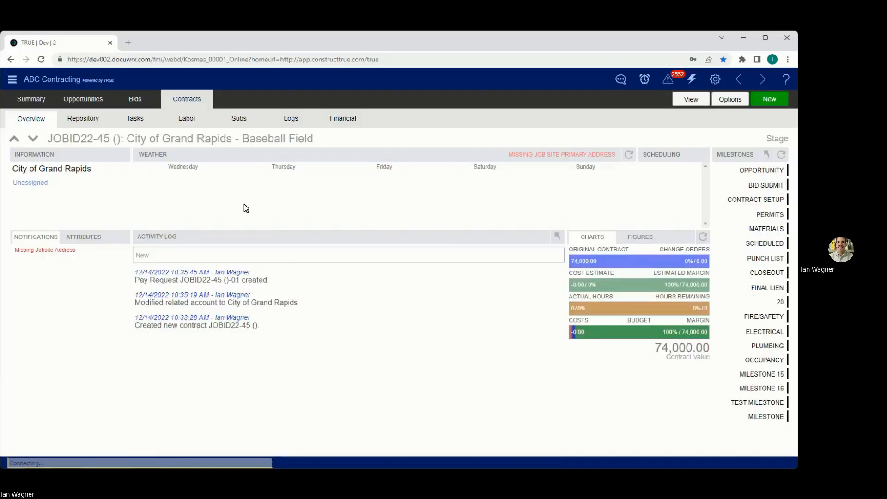
{"action": "left_click", "coordinate": [341, 119]}
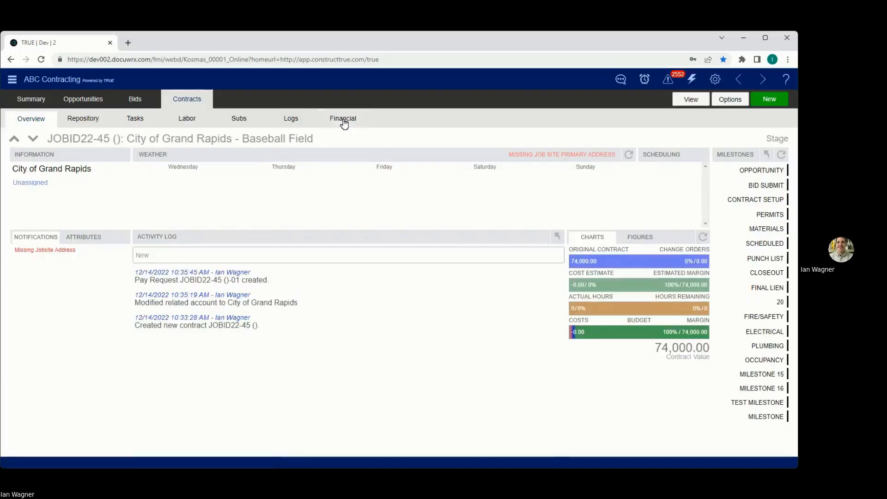
{"action": "left_click", "coordinate": [106, 137]}
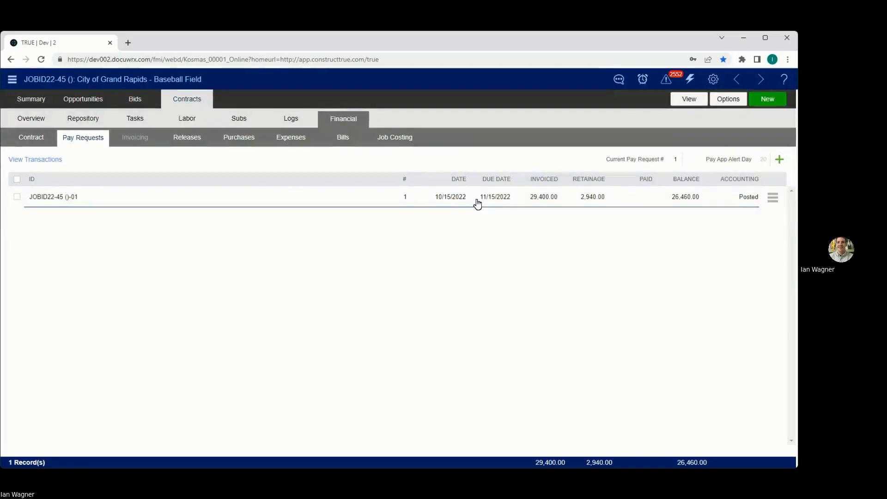
{"action": "left_click", "coordinate": [791, 161]}
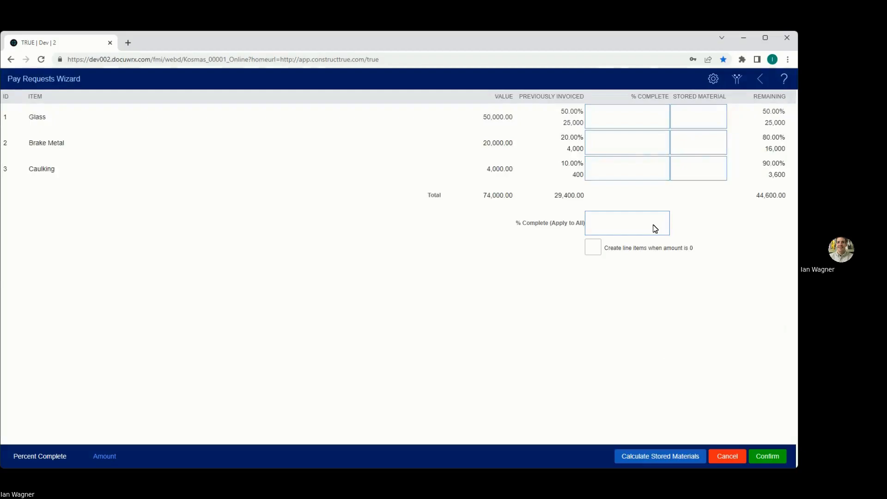
{"action": "left_click", "coordinate": [761, 79]}
Step: Try to edit the invoice date and due date of the contract's posted pay request 1, then return to the list
{"action": "left_click", "coordinate": [467, 197]}
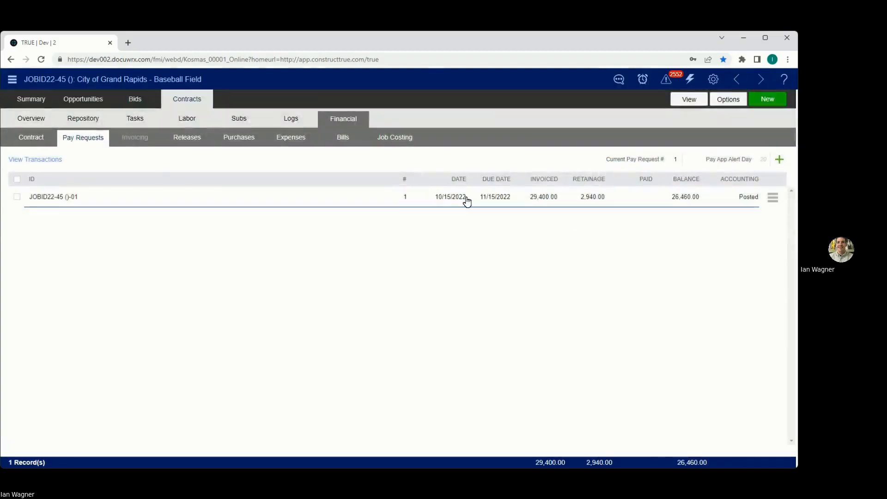
{"action": "left_click", "coordinate": [764, 128]}
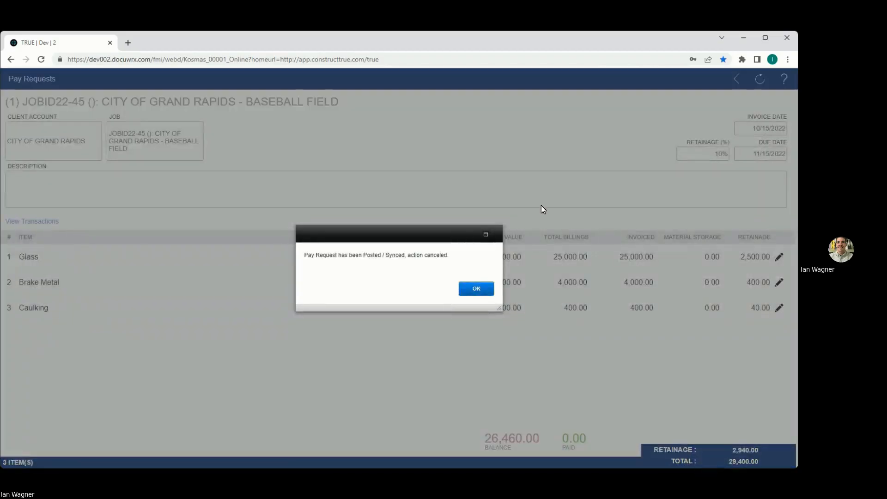
{"action": "left_click", "coordinate": [476, 289]}
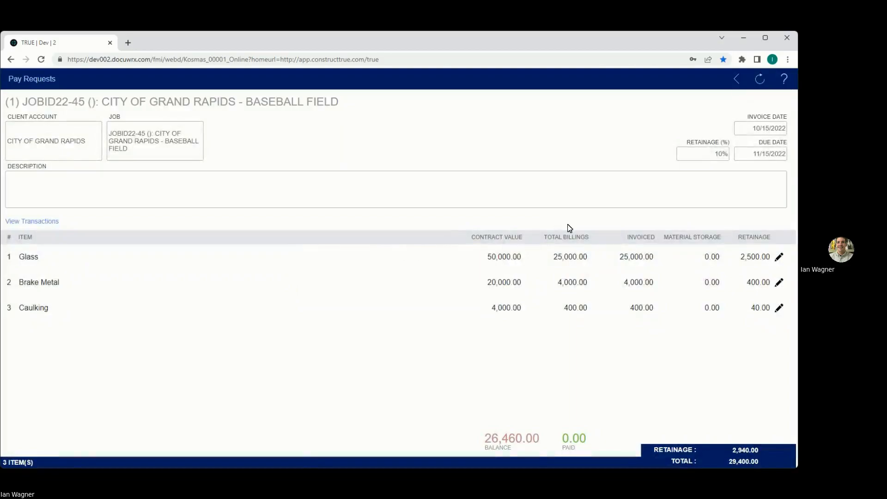
{"action": "left_click", "coordinate": [758, 154]}
{"action": "left_click", "coordinate": [715, 128]}
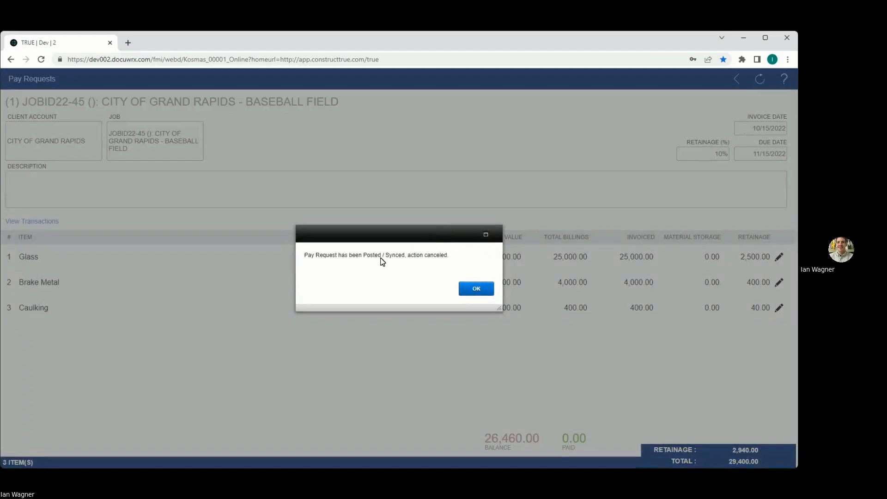
{"action": "left_click", "coordinate": [476, 288]}
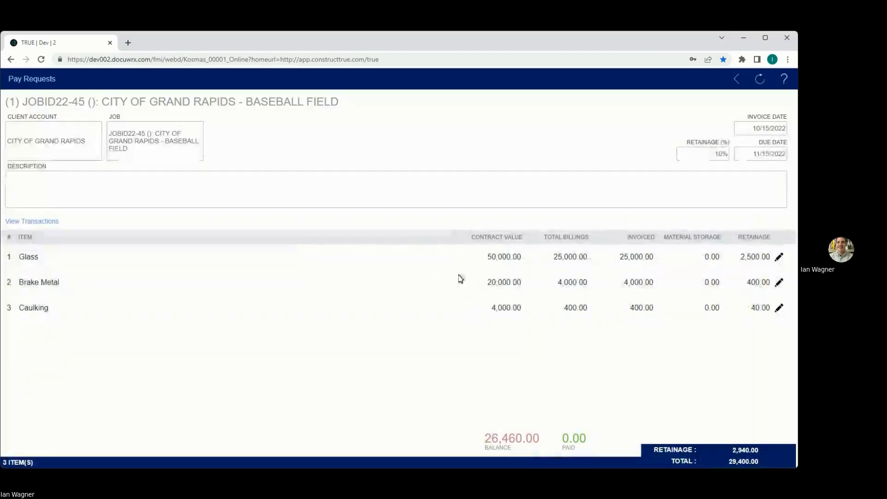
{"action": "left_click", "coordinate": [738, 80]}
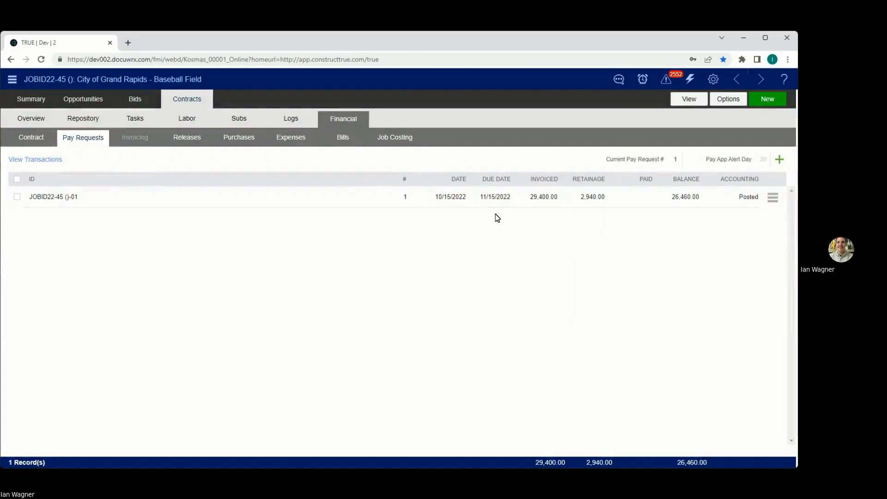